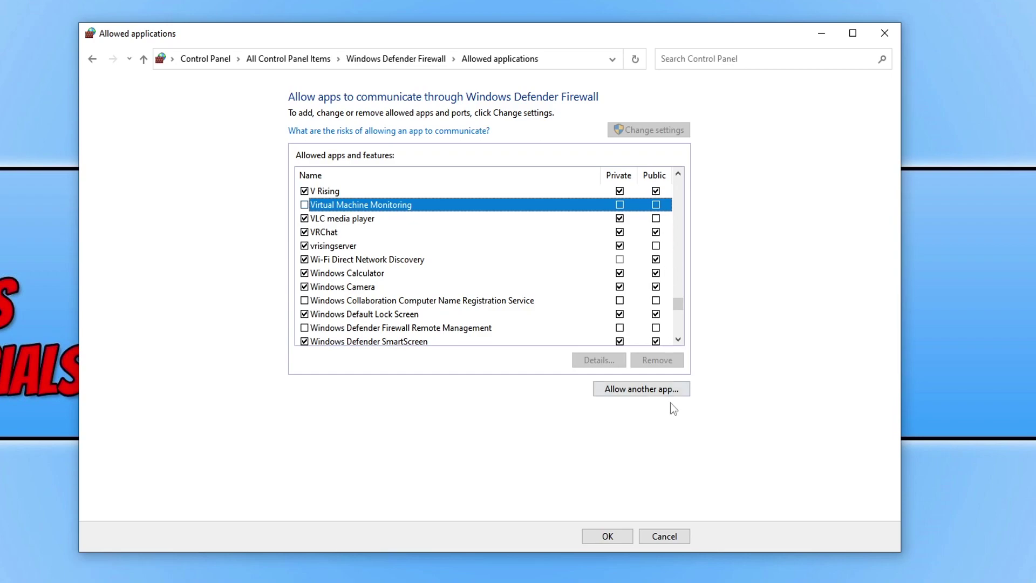
- Open the dialog for allowing another app through Windows Defender Firewall and cancel it
click(670, 389)
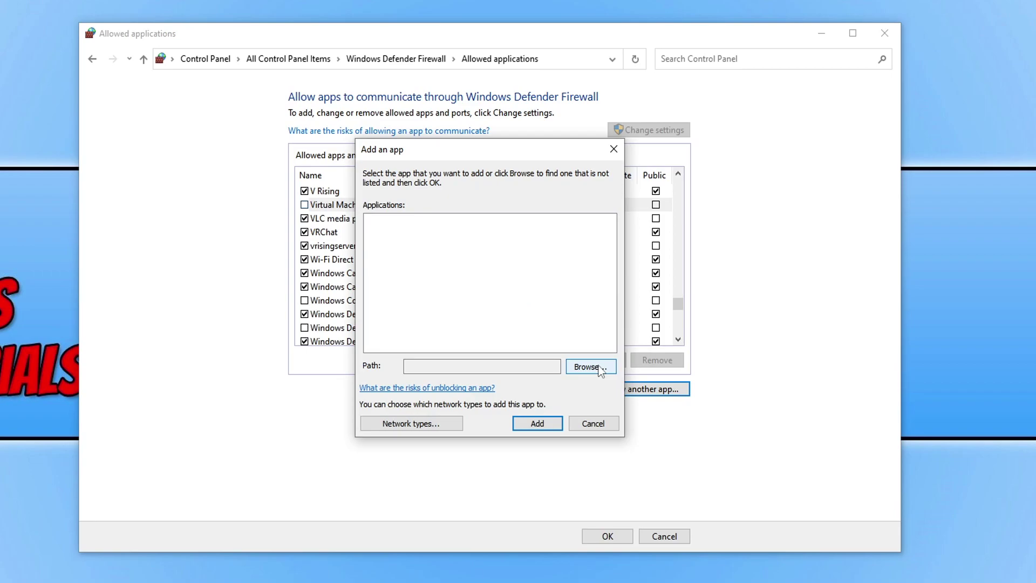
click(594, 424)
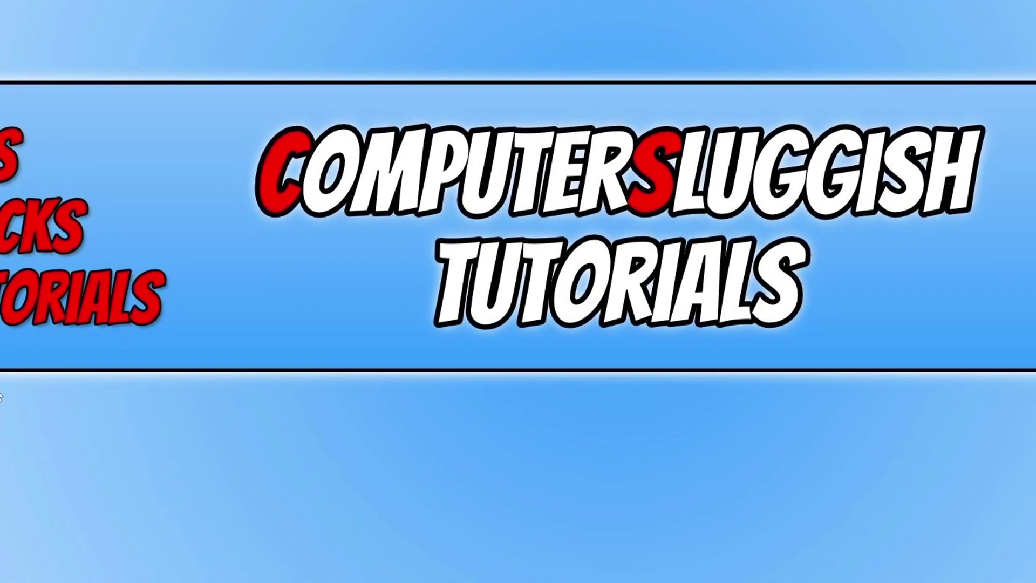
- Open the Virus & threat protection settings in Windows Security, starting from the Update & Security settings
key(super+x)
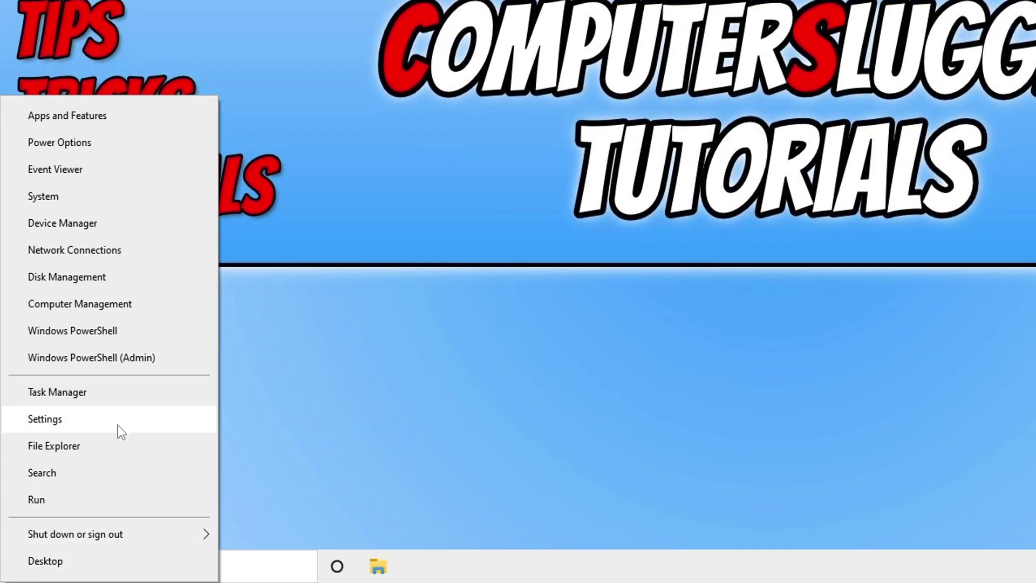
click(118, 426)
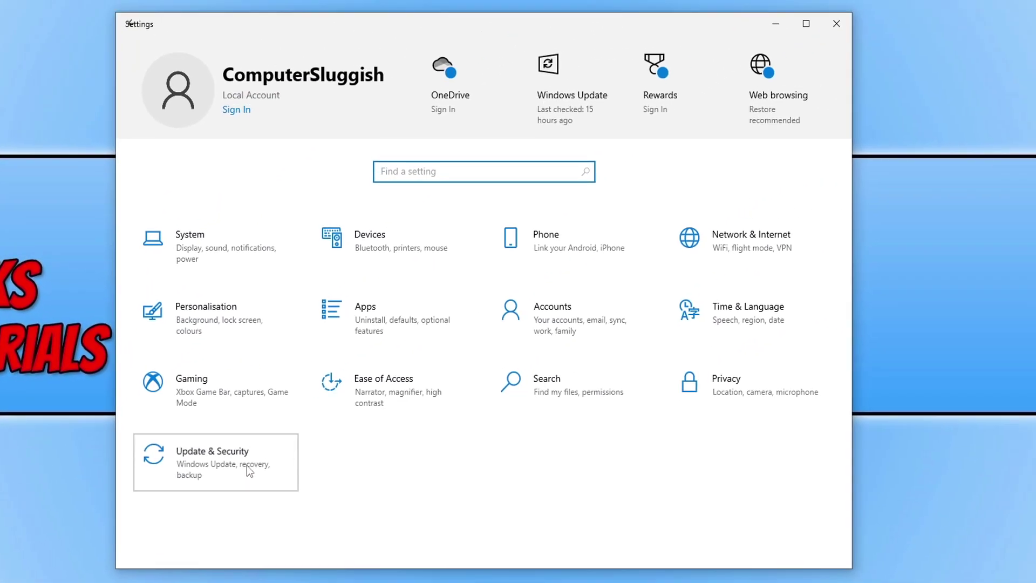
click(350, 409)
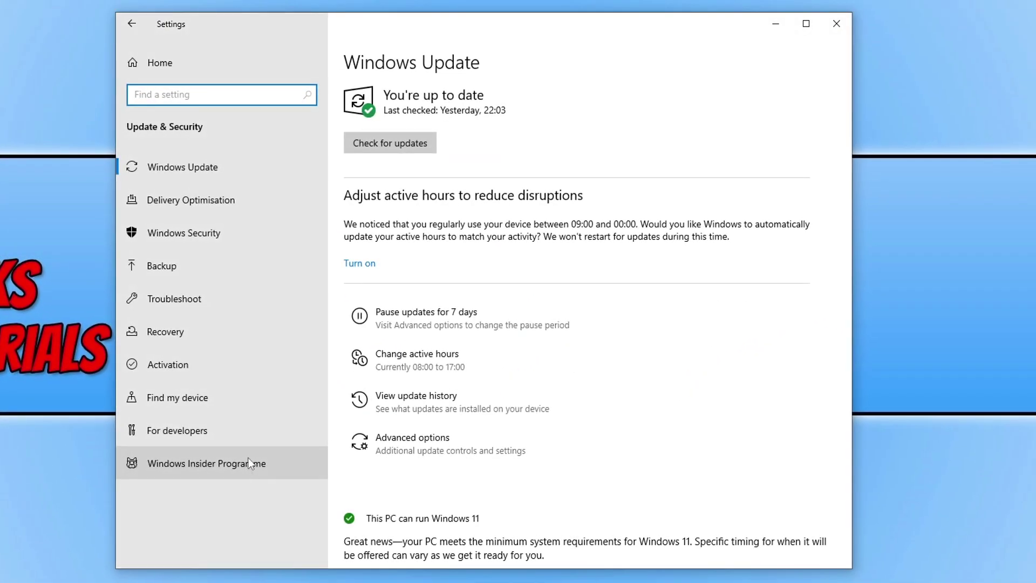
click(251, 227)
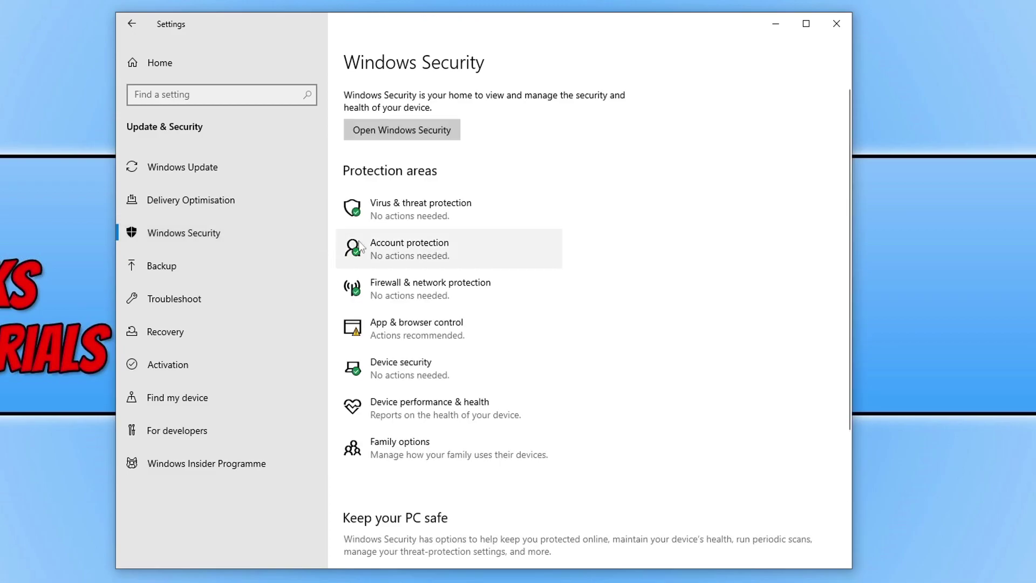
click(433, 129)
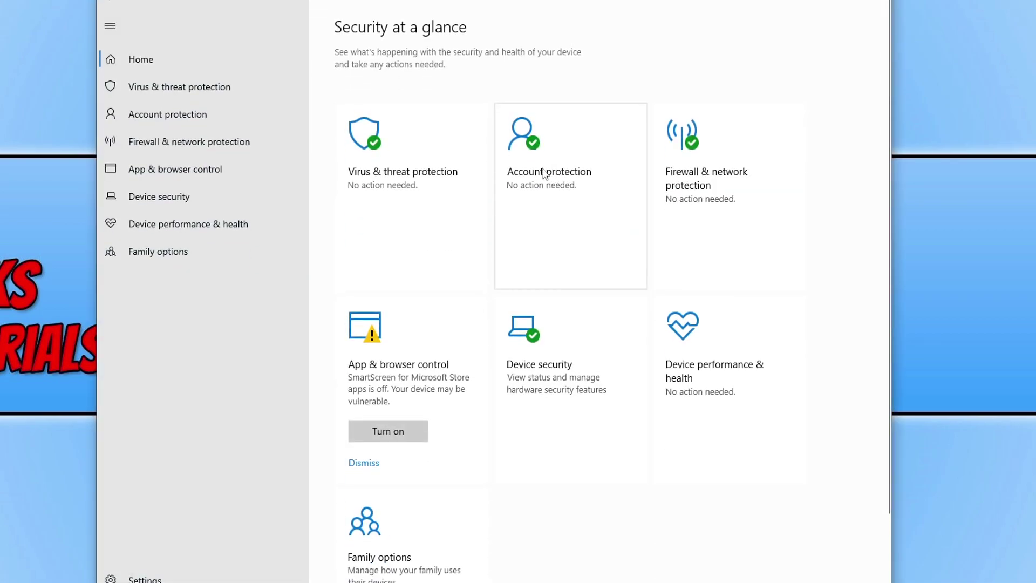
click(251, 92)
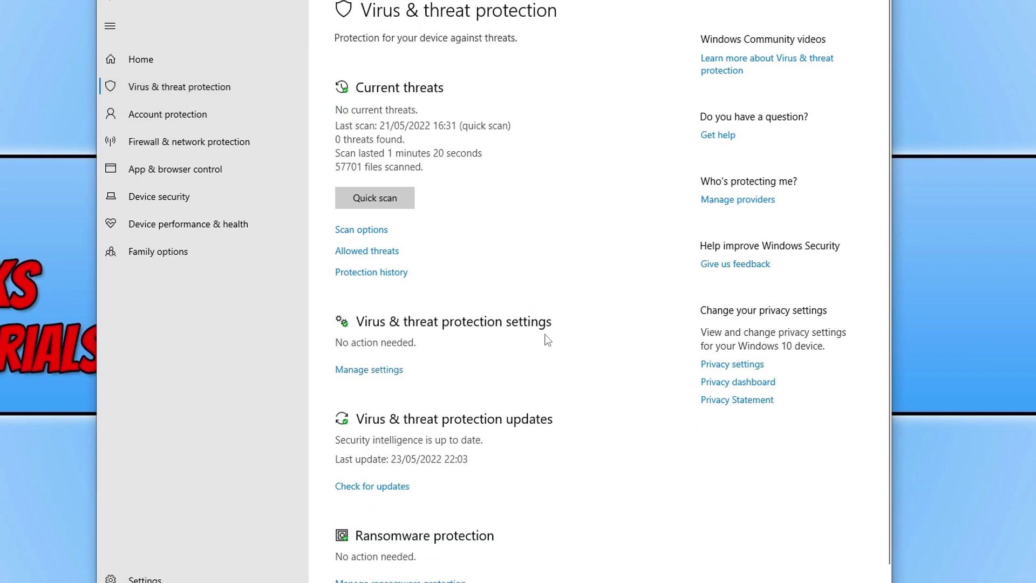
click(372, 375)
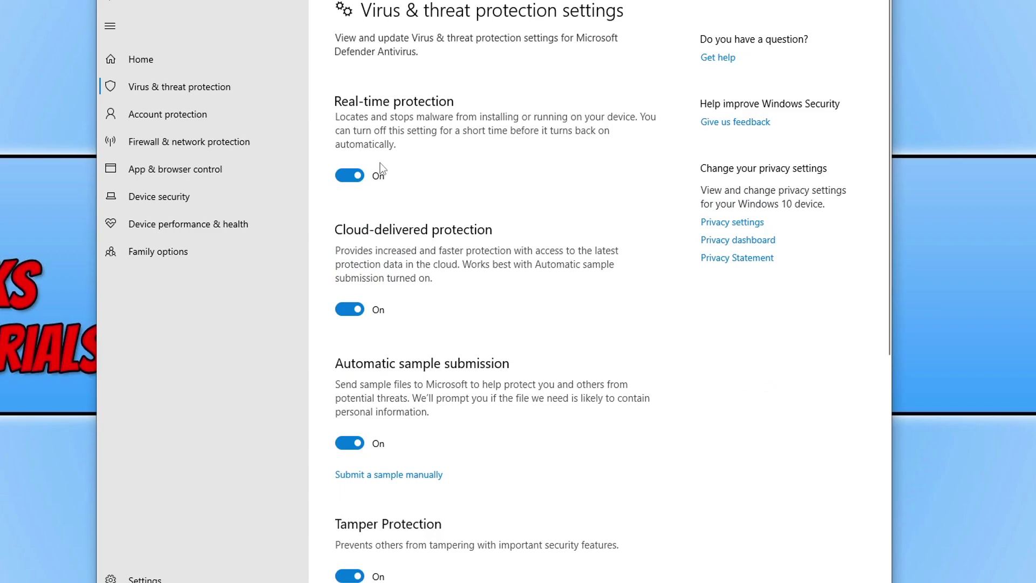
- Turn real-time protection off and back on in the Virus & threat protection settings
click(355, 177)
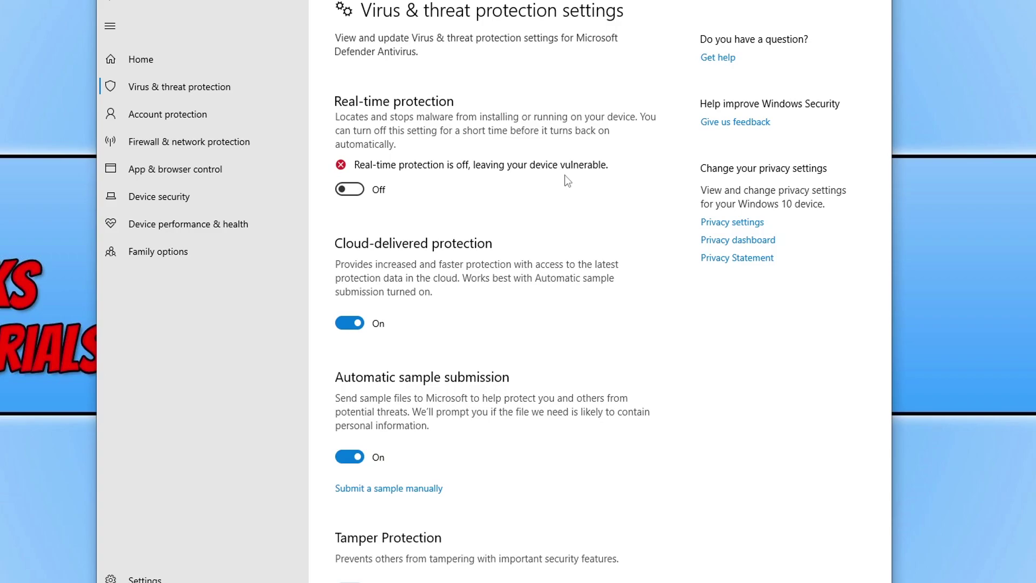
click(354, 190)
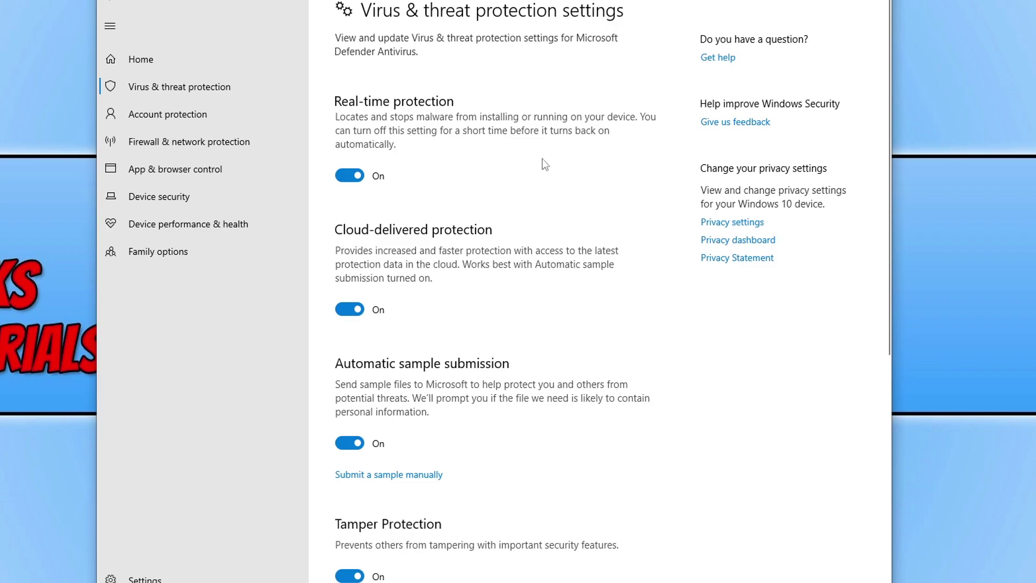
scroll(659, 184, down, 6)
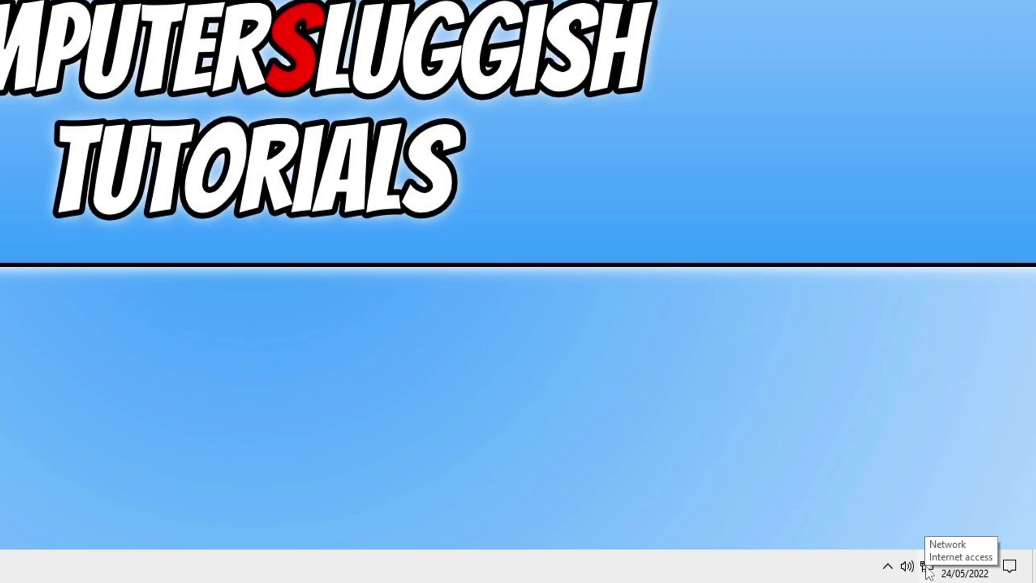
- Open the list of network adapters through the Network & Internet settings
right_click(927, 567)
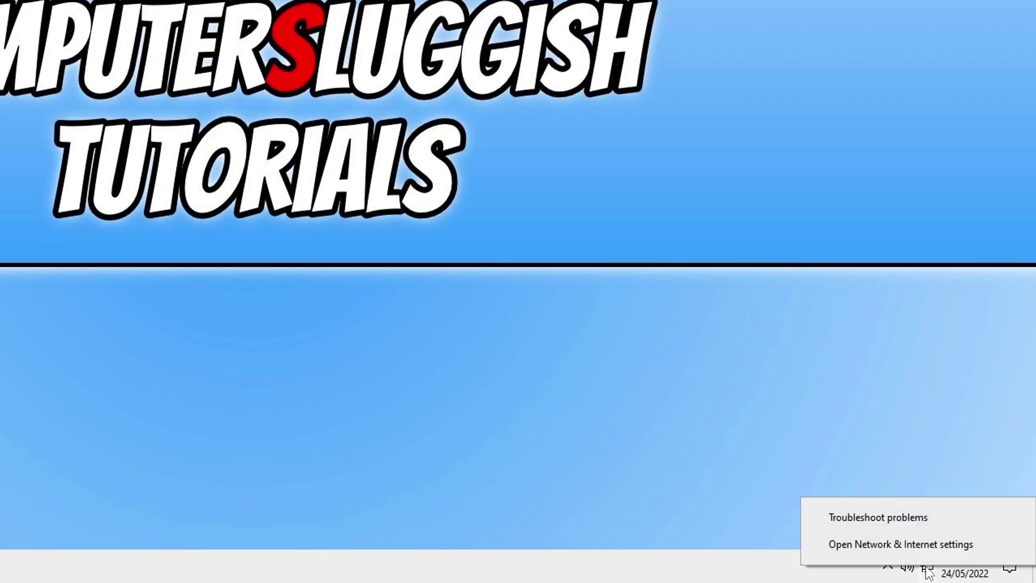
click(961, 546)
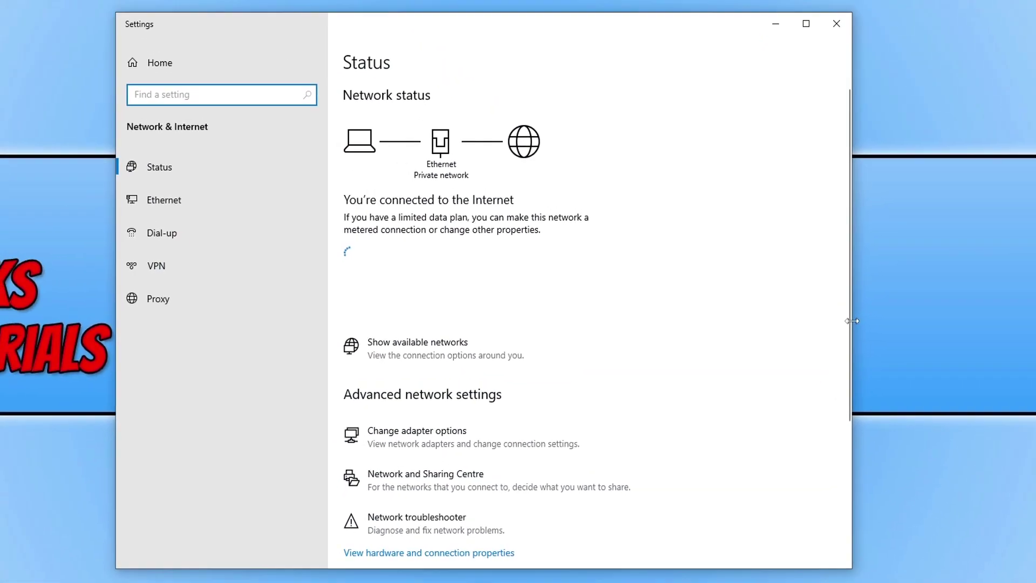
click(484, 447)
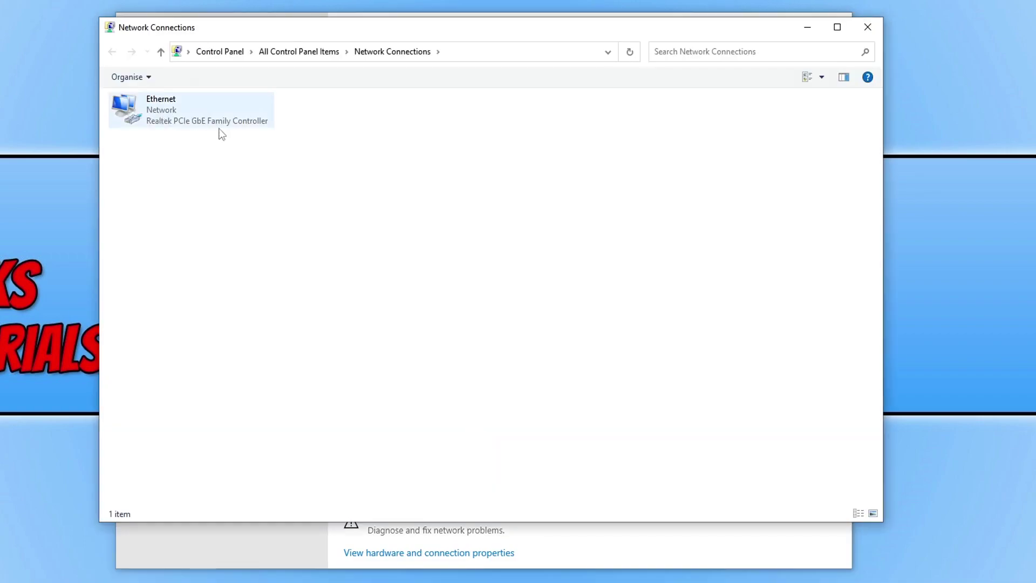
- Restart the Ethernet adapter by disabling and re-enabling it, and return to the desktop
right_click(176, 111)
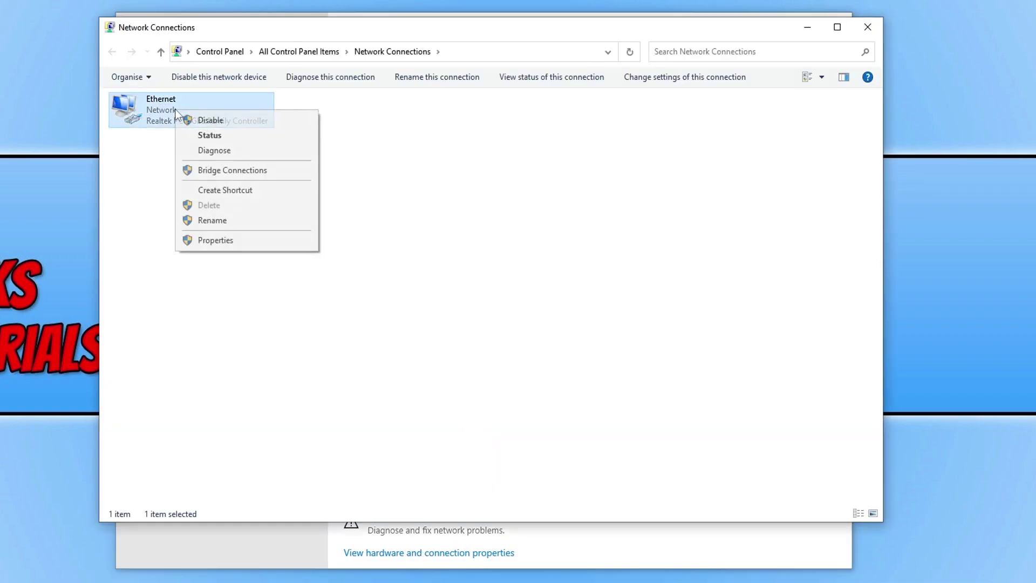
click(252, 121)
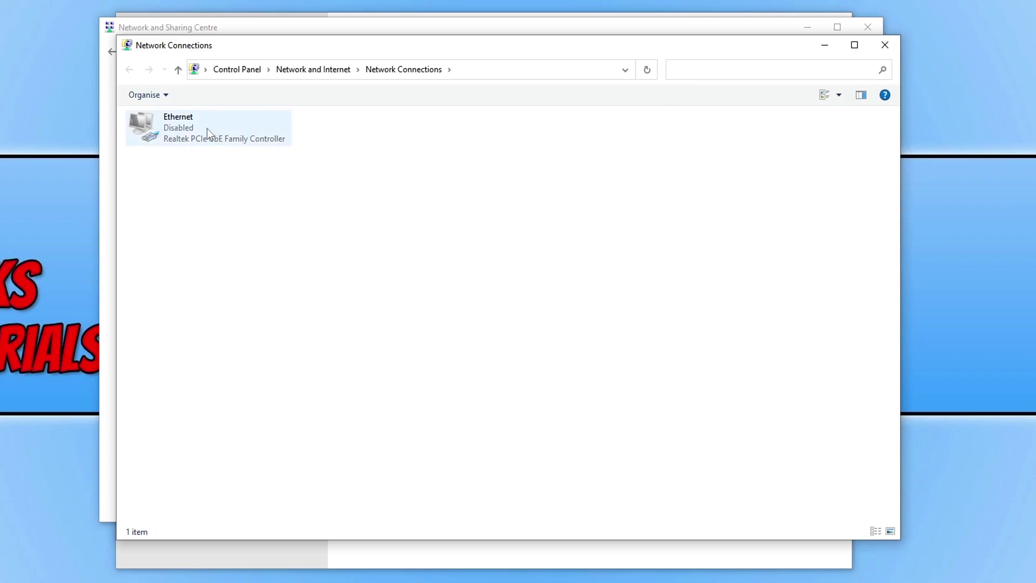
right_click(177, 132)
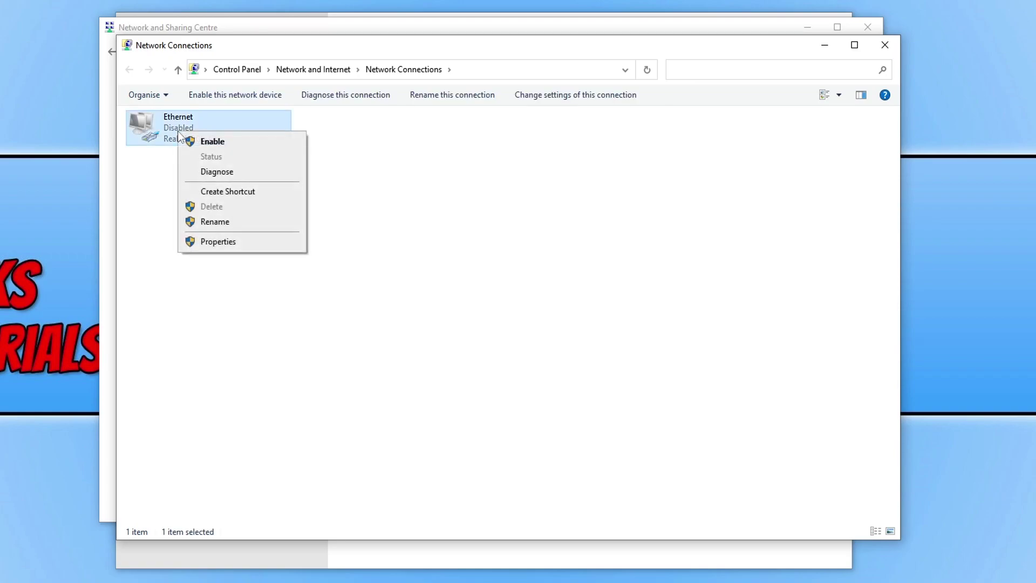
click(212, 142)
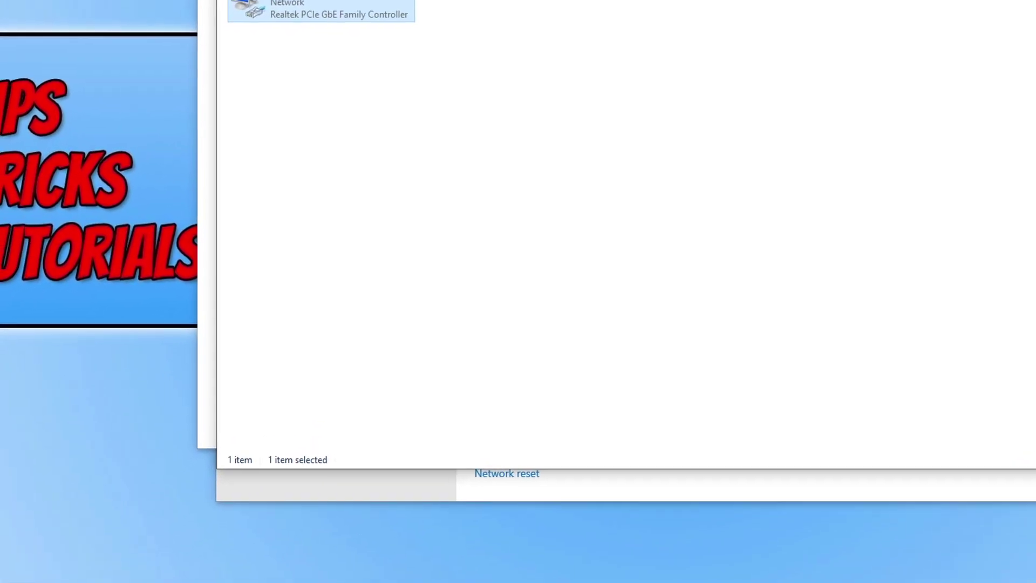
key(alt+F4)
key(super+d)
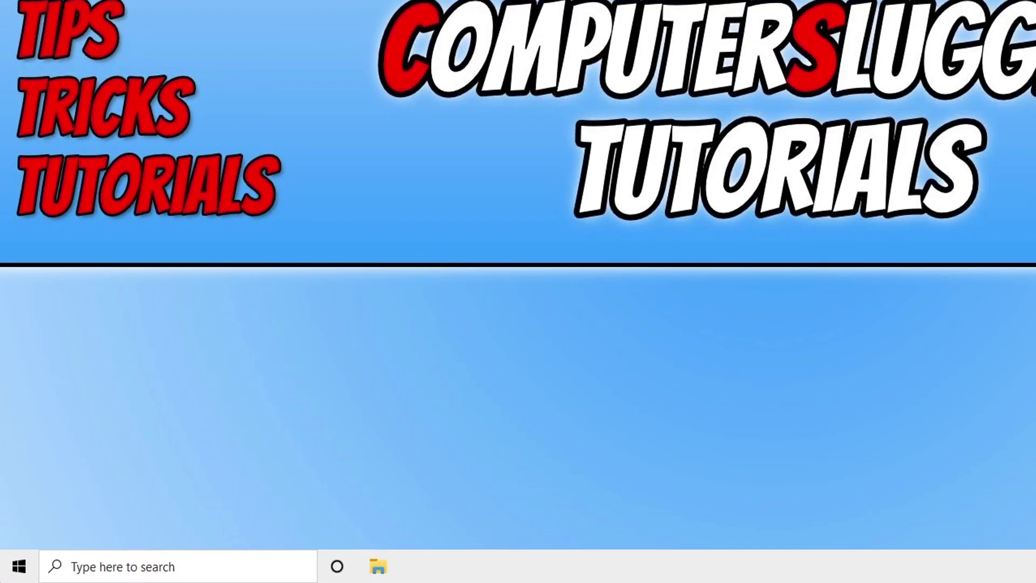
- Open the additional troubleshooters in the Update & Security settings
key(super+x)
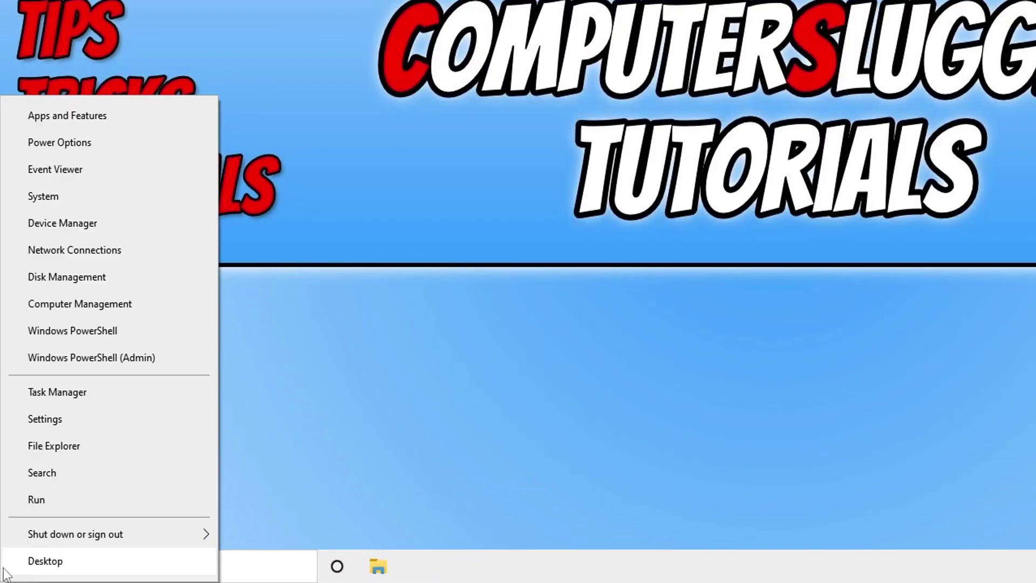
click(104, 427)
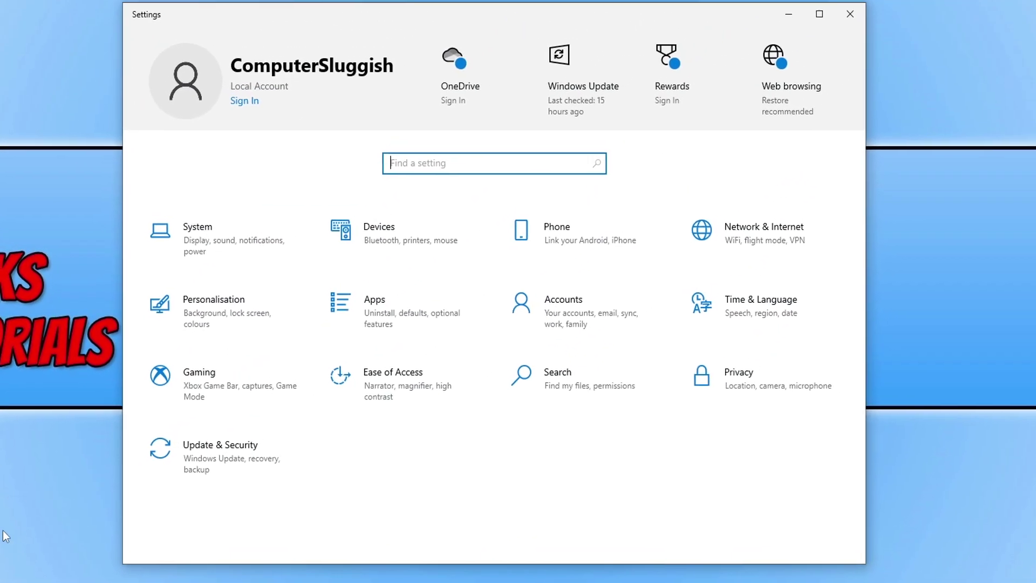
click(278, 426)
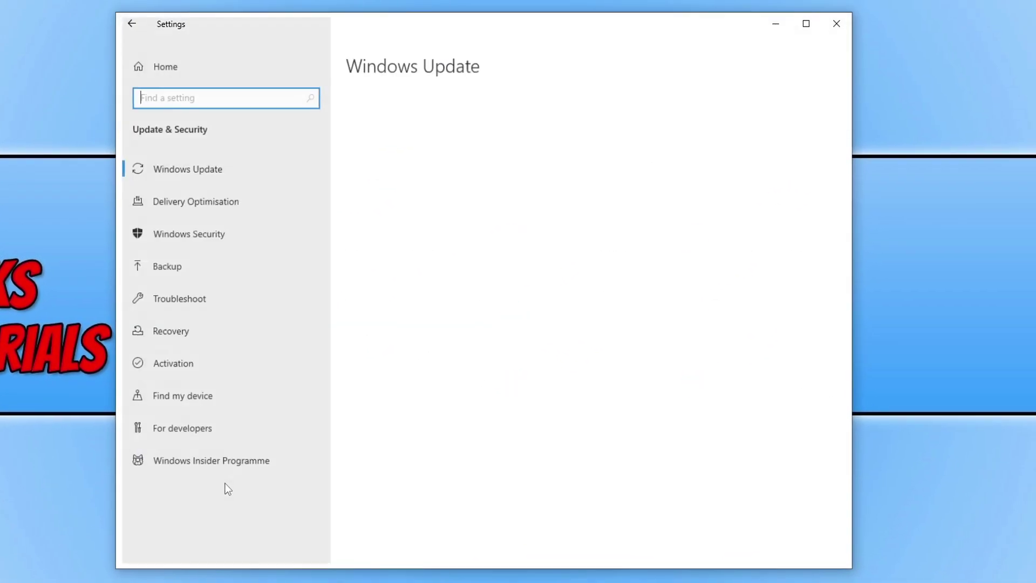
click(238, 297)
click(427, 405)
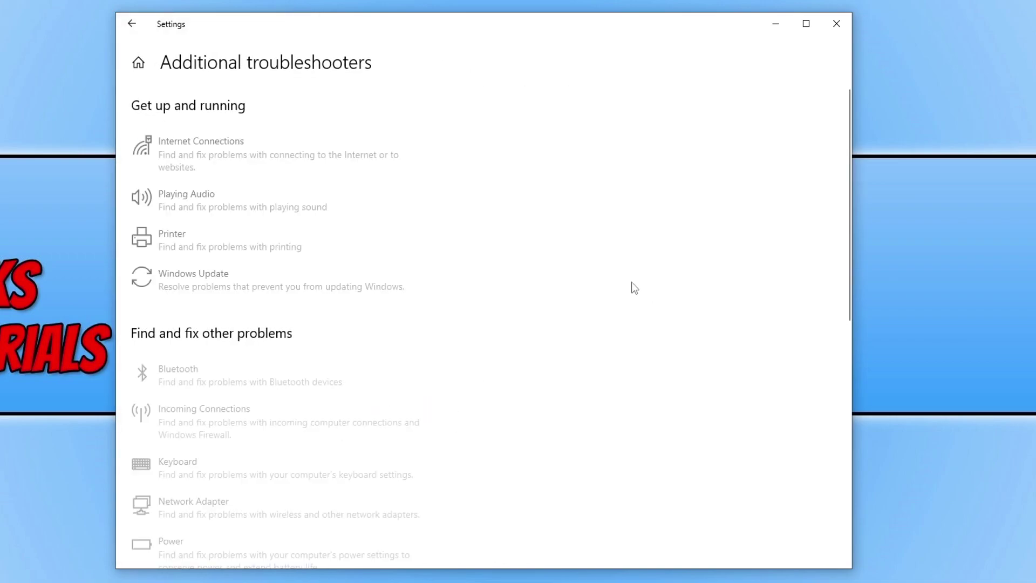
- Start the Internet Connections troubleshooter and cancel it at the issue selection
click(255, 154)
click(390, 206)
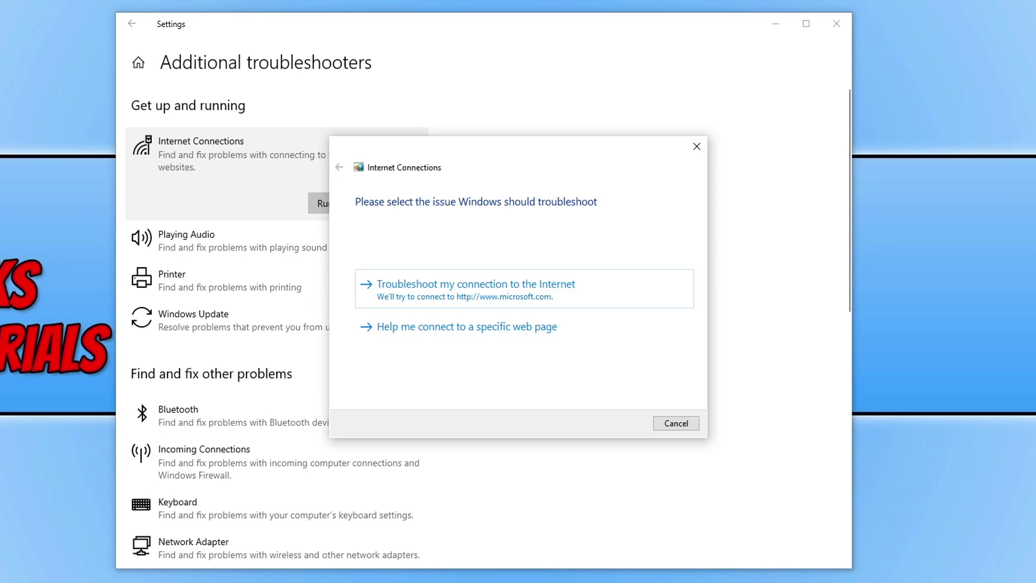
click(676, 423)
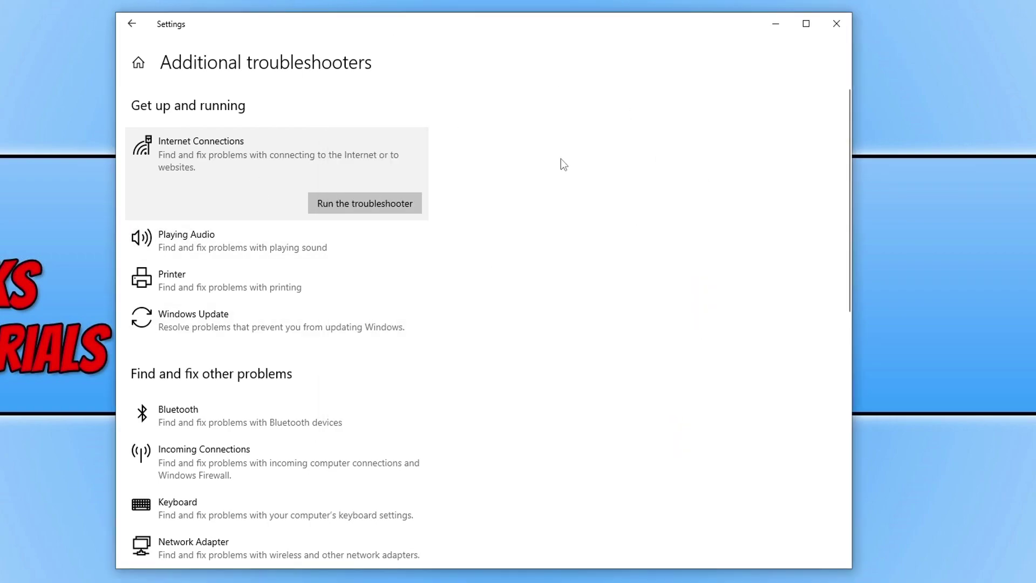
- Run the Network Adapter troubleshooter, close it when it finishes, and close Settings
scroll(562, 159, down, 3)
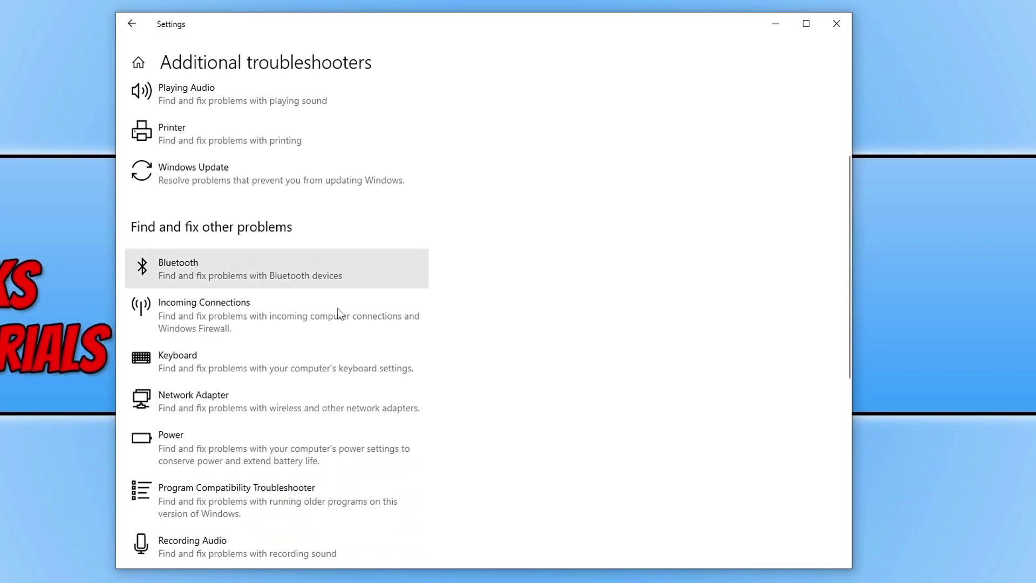
click(299, 407)
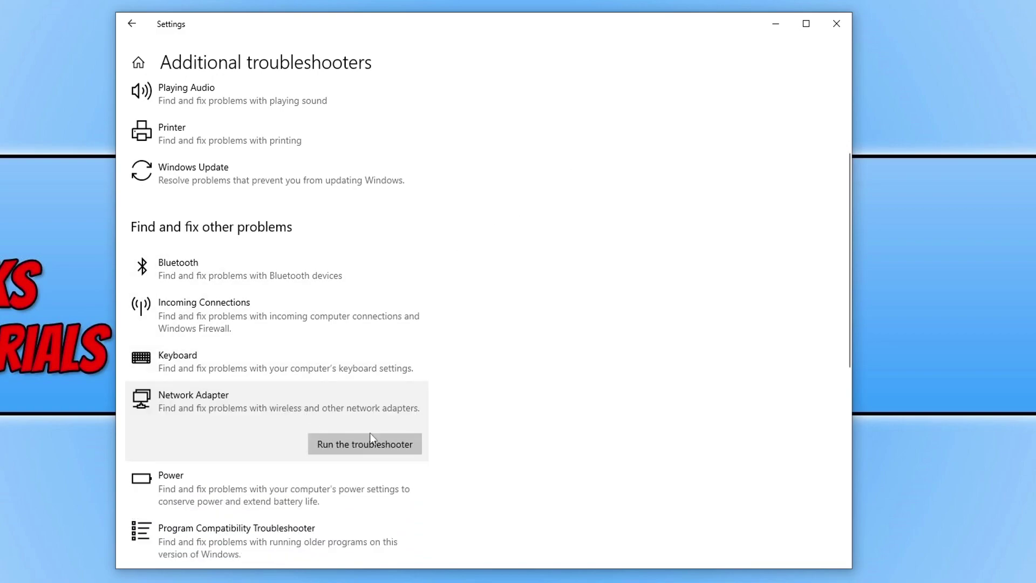
click(411, 447)
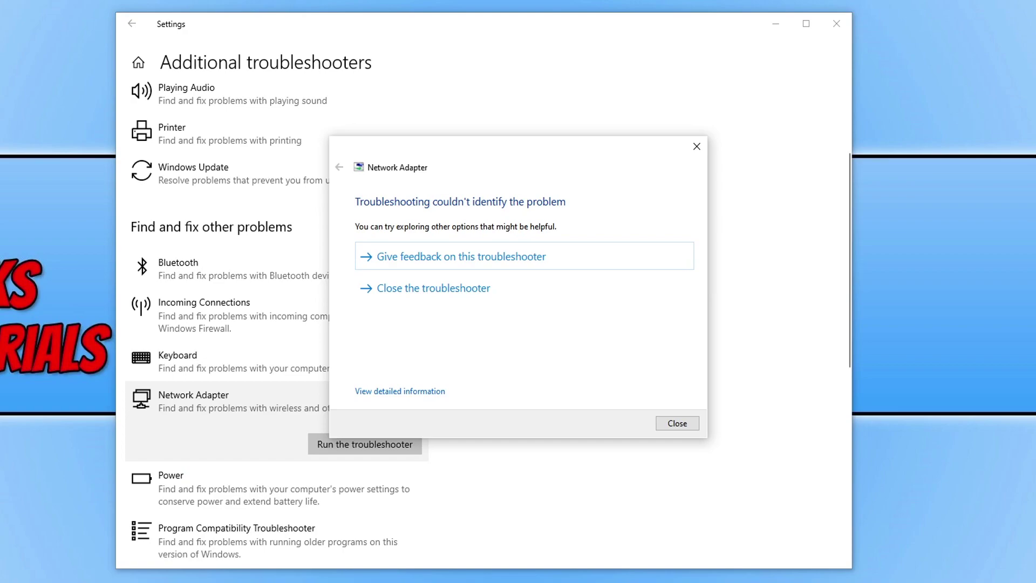
click(677, 424)
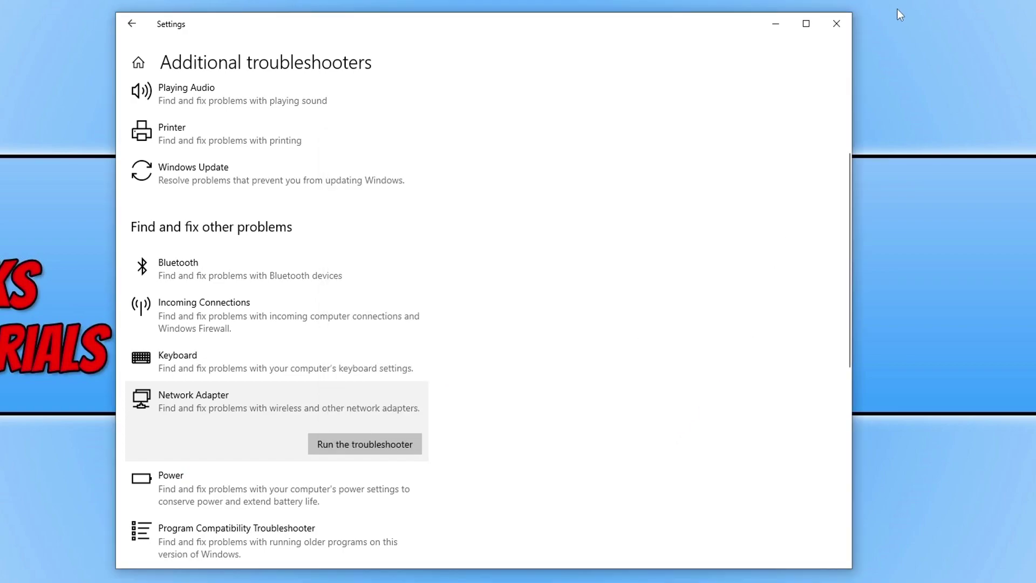
click(842, 24)
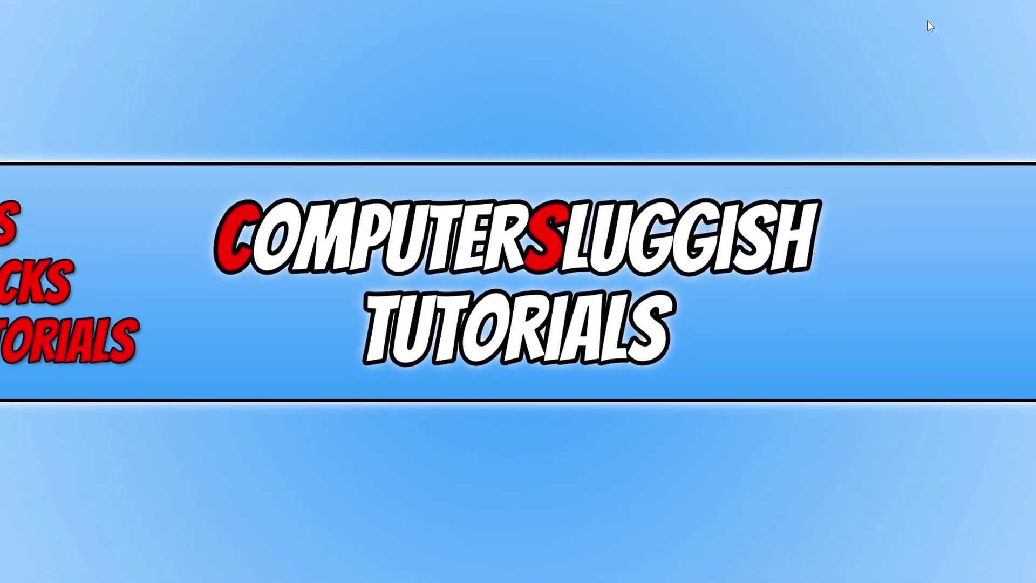